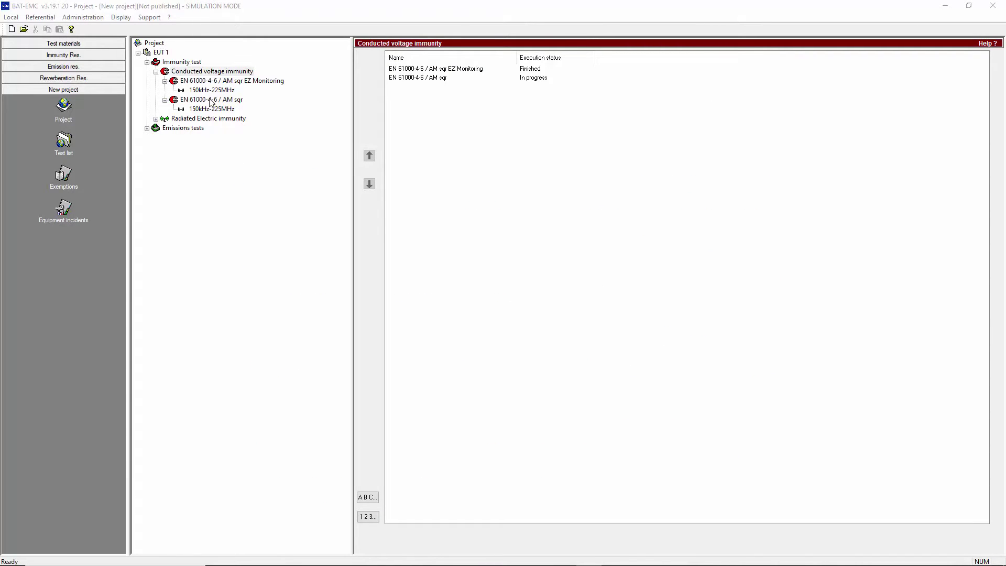
- Duplicate the EN 61000-4-6 / AM sqr test and rename the copy "EN 61000-4-6 / AM sqr Linearity Check"
left_click(209, 99)
right_click(209, 99)
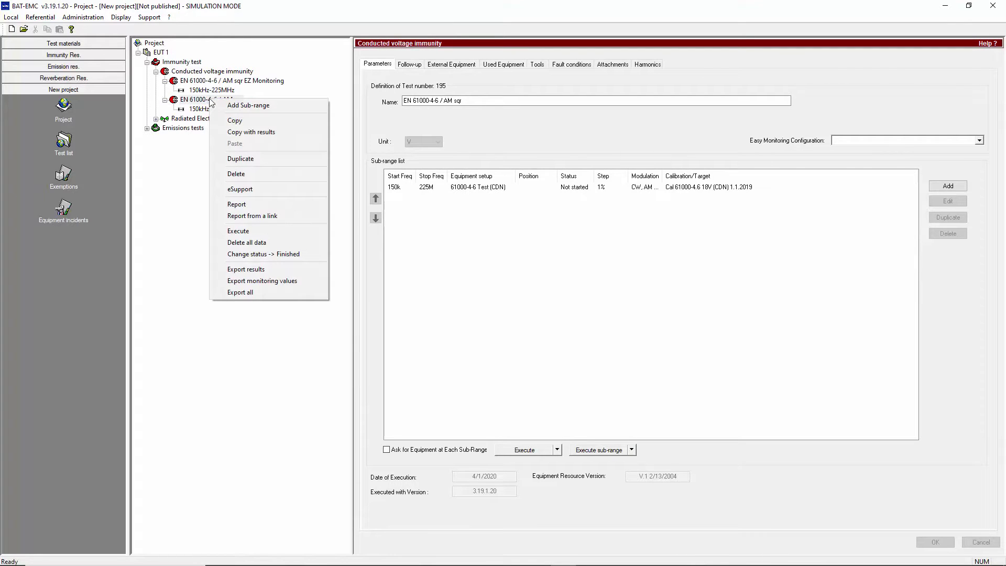
left_click(243, 159)
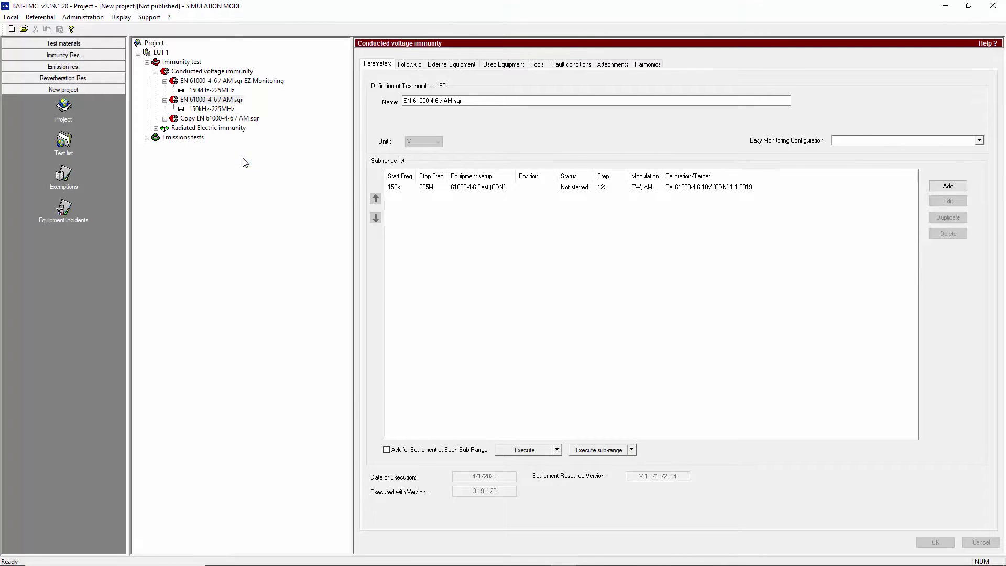
double_click(404, 100)
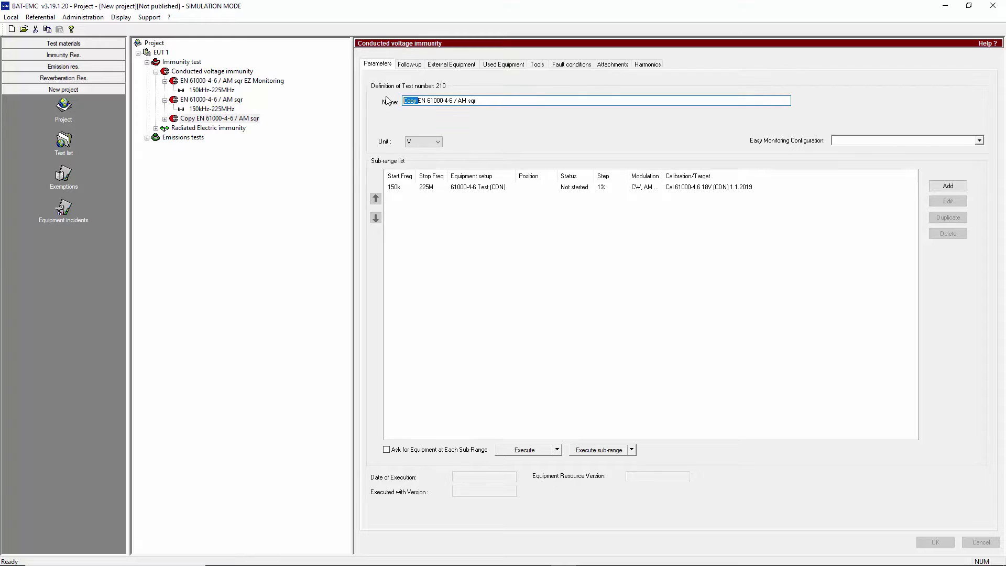
key("Delete")
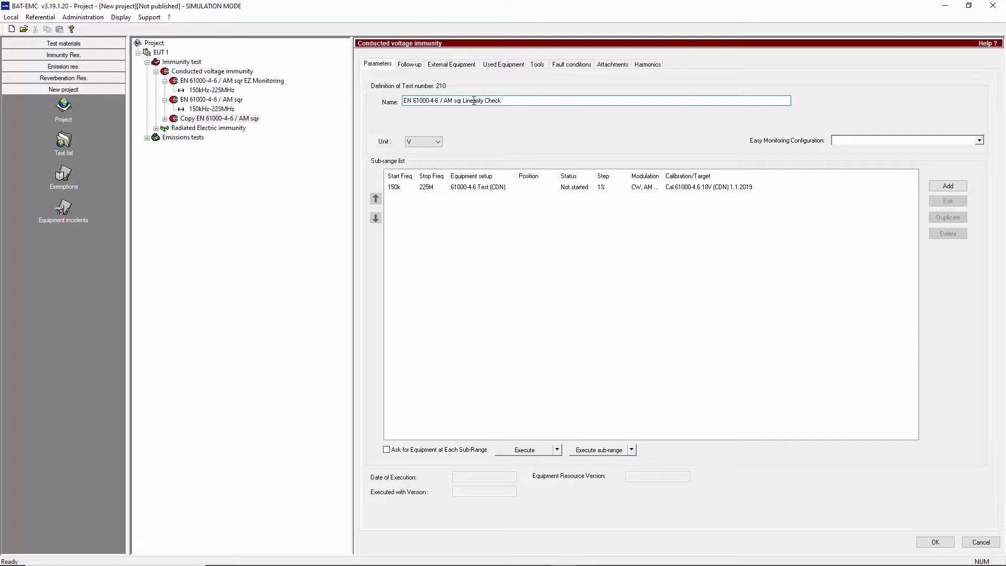
left_click(923, 543)
- Recalculate the active Linearity tool's output limits from its generator offset and margins, and save the test's tool settings
left_click(537, 65)
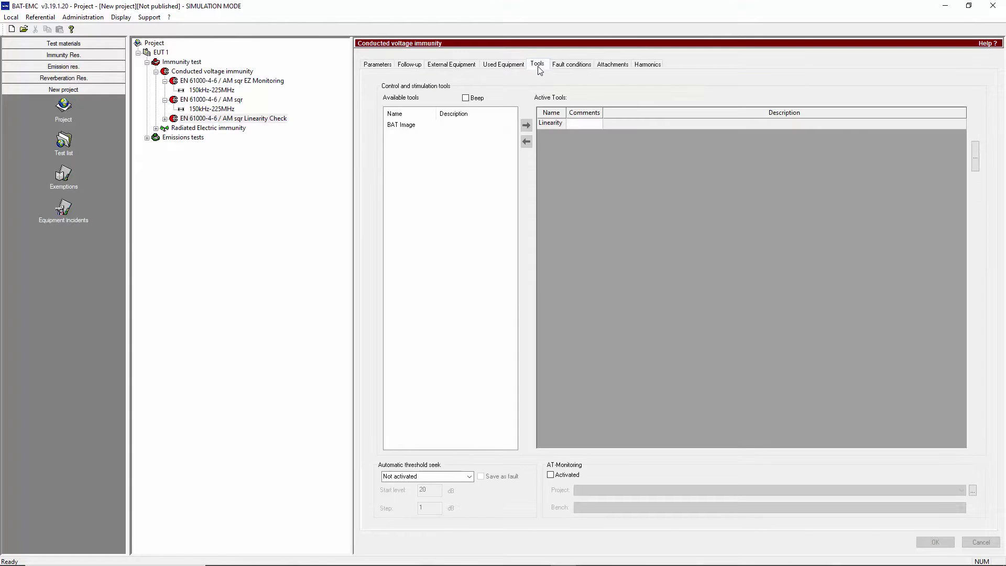
left_click(549, 124)
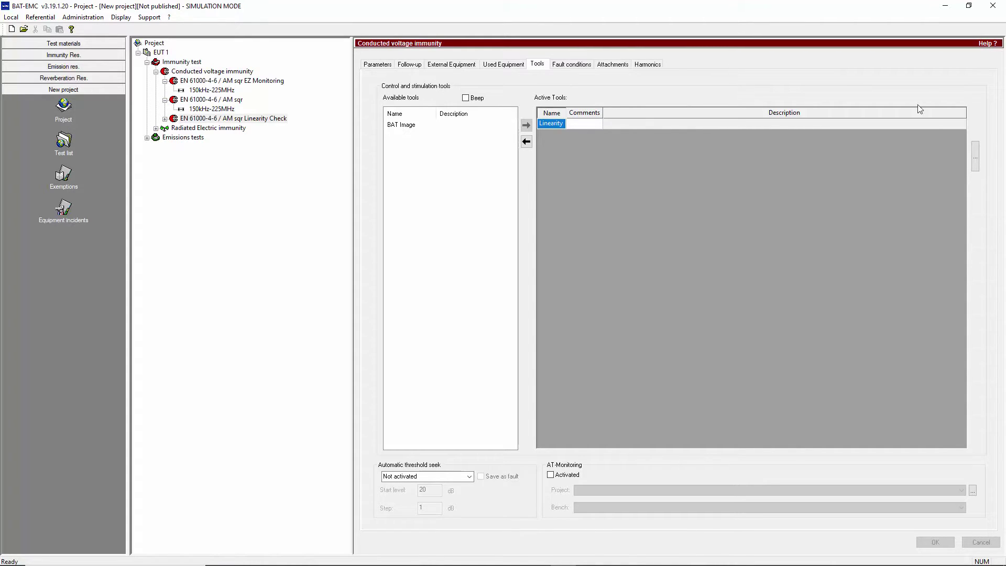
left_click(975, 157)
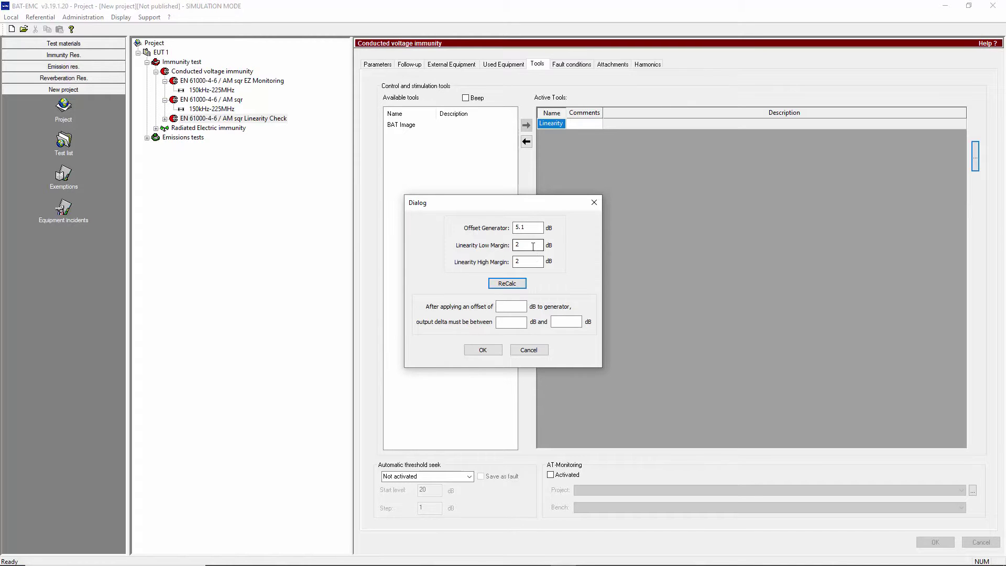
left_click(507, 285)
left_click(483, 350)
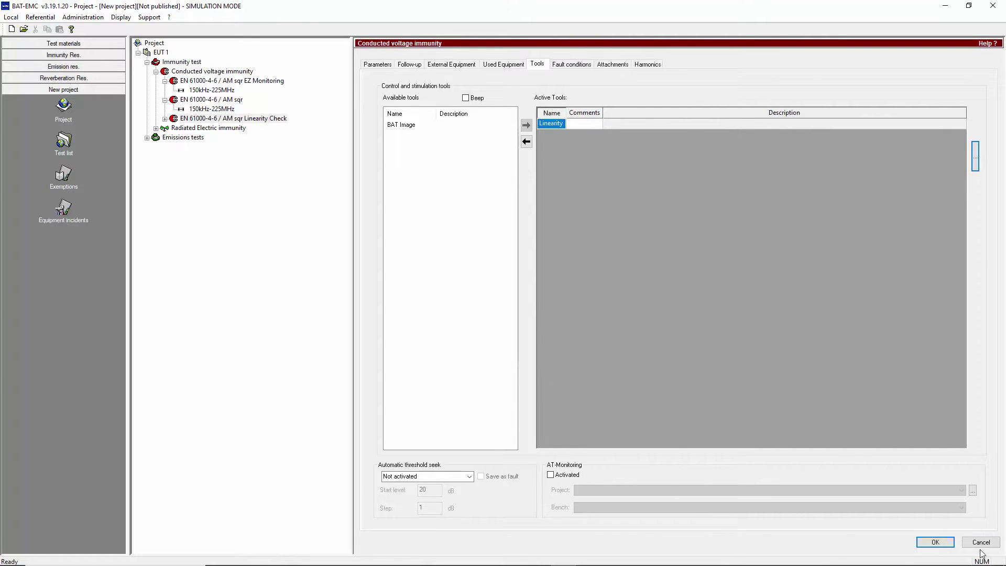
left_click(932, 542)
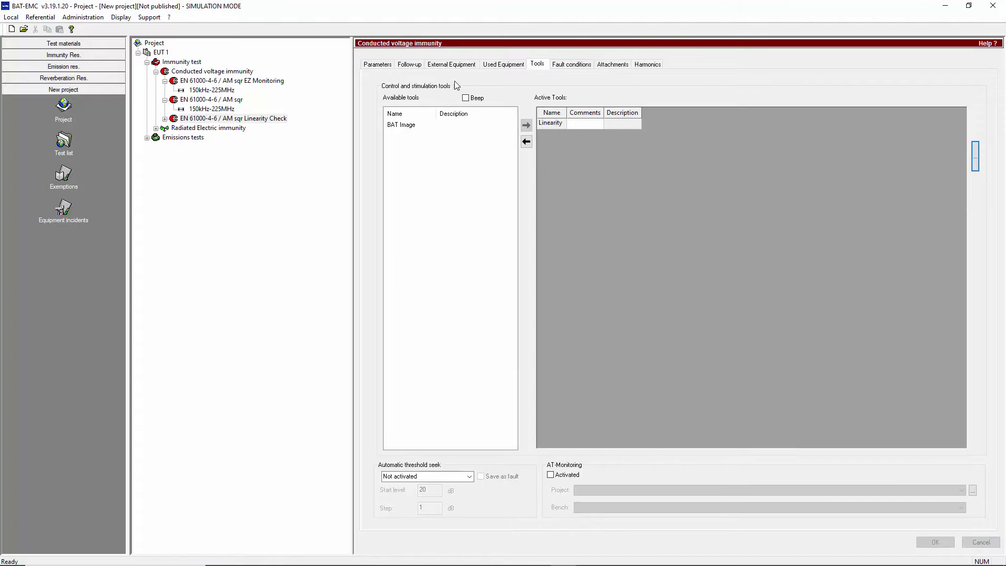
- Execute the Linearity Check test with the 61000-4-6 Test (CDN) equipment setup and display its amplifier linearity monitoring graph
left_click(378, 67)
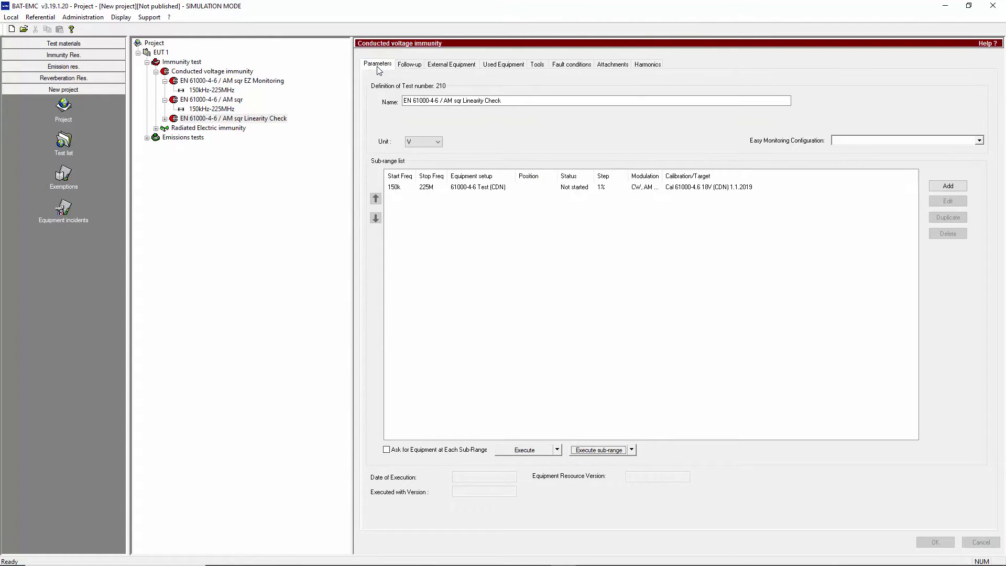
left_click(524, 451)
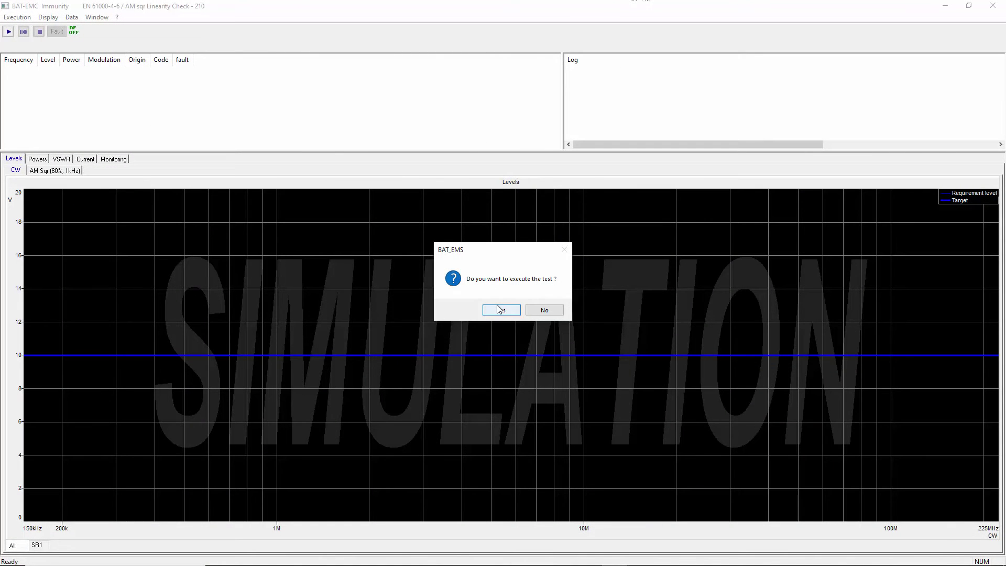
left_click(498, 308)
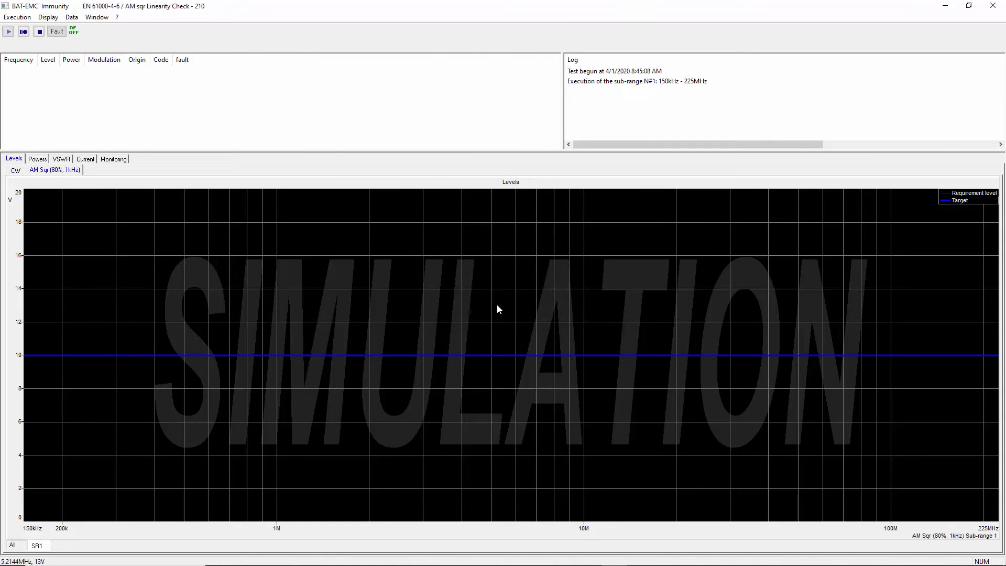
left_click(507, 323)
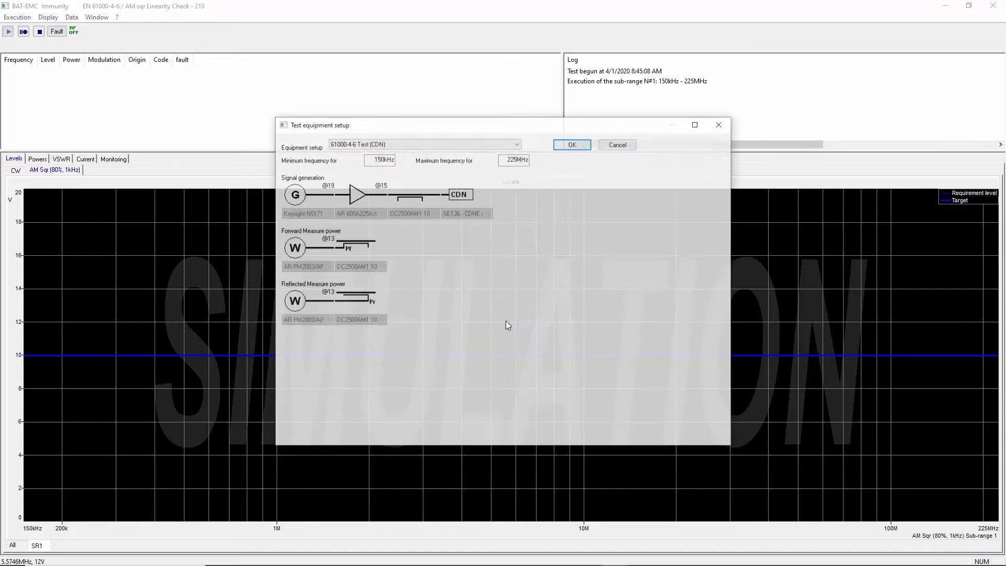
left_click(569, 144)
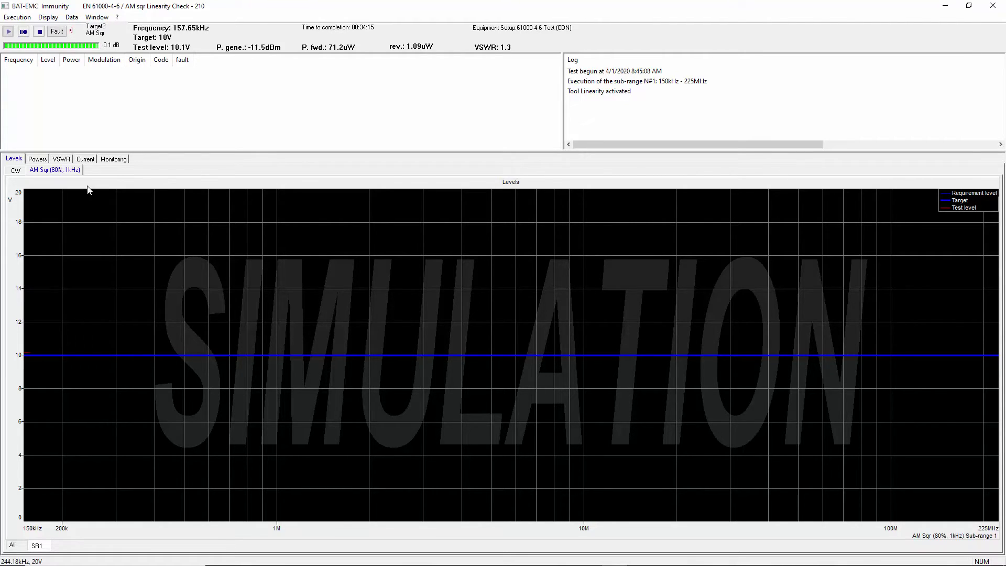
left_click(114, 160)
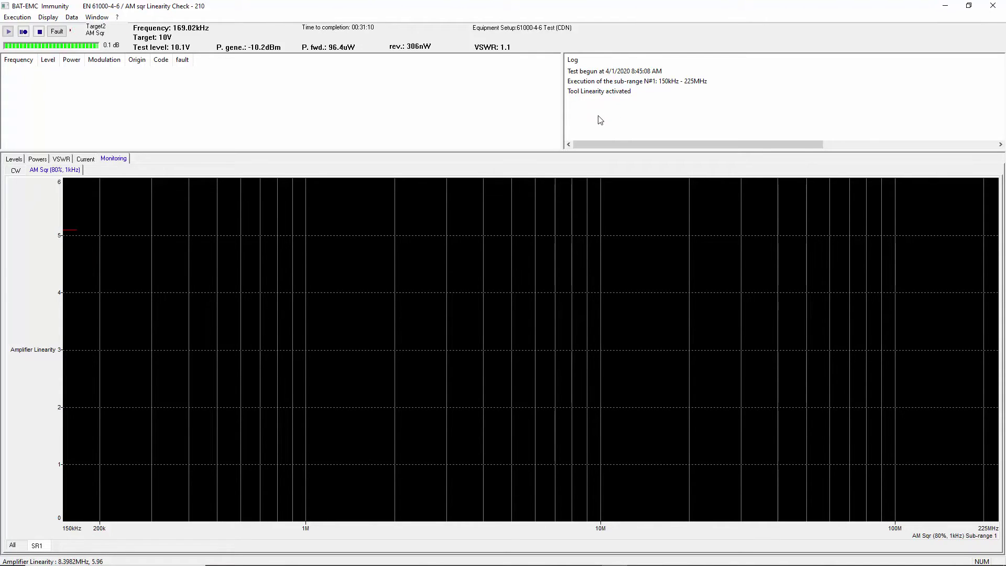
- Stop the running Linearity Check test and exit its execution window without ending the test
left_click(40, 32)
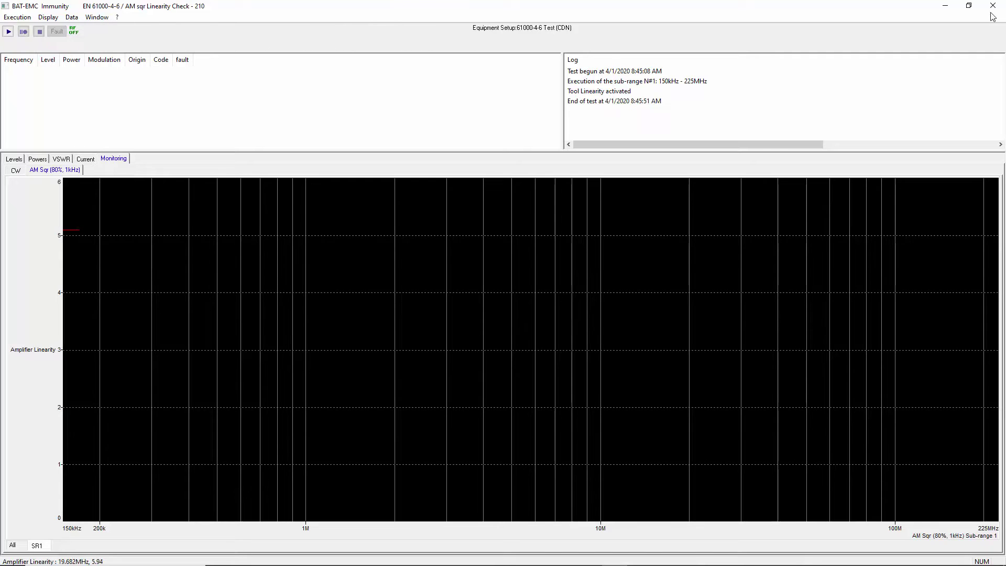
left_click(993, 8)
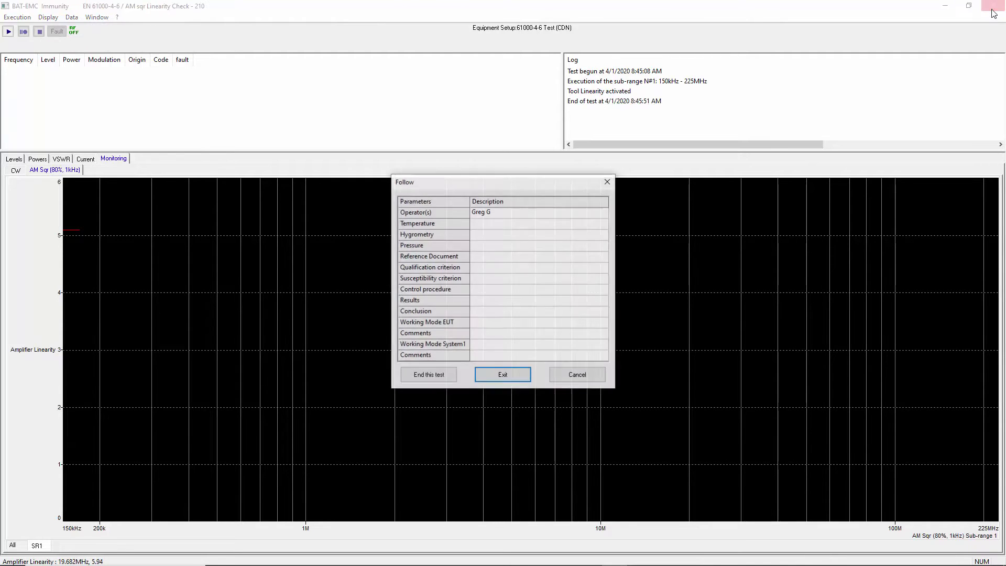
left_click(501, 375)
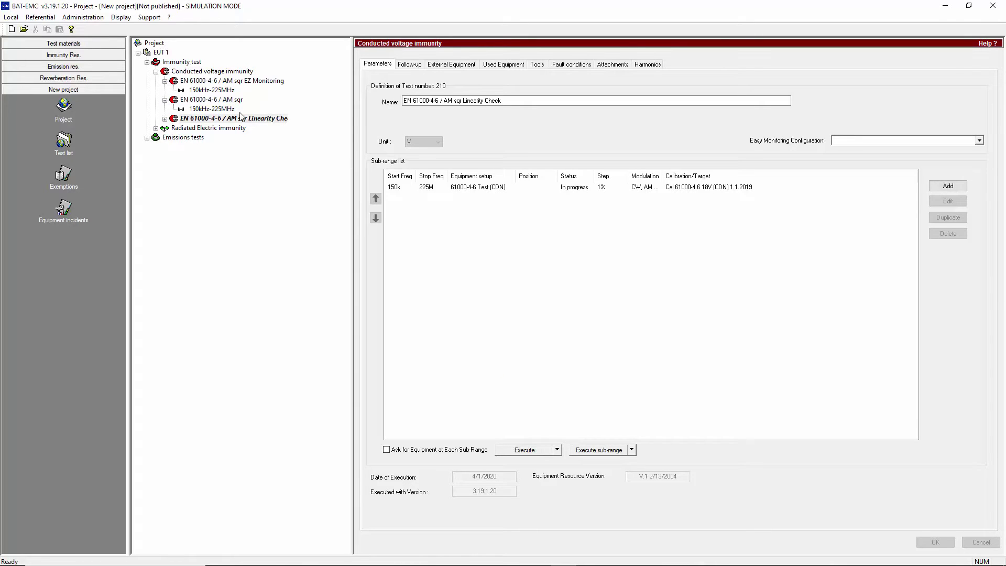
- Duplicate the EN 61000-4-6 / AM sqr test again and rename the copy "EN 61000-4-6 / AM sqr Threshold"
left_click(221, 99)
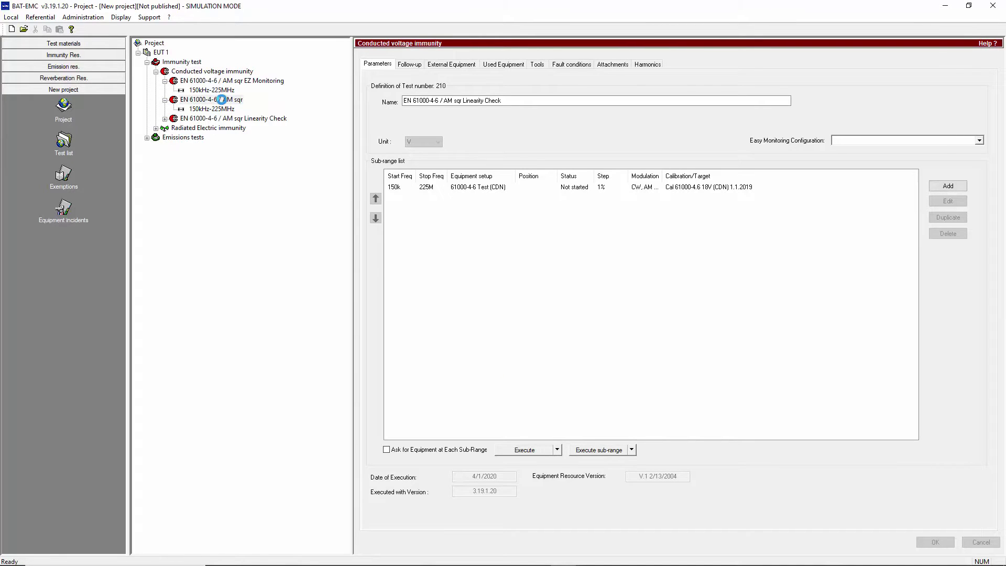
right_click(221, 99)
left_click(256, 161)
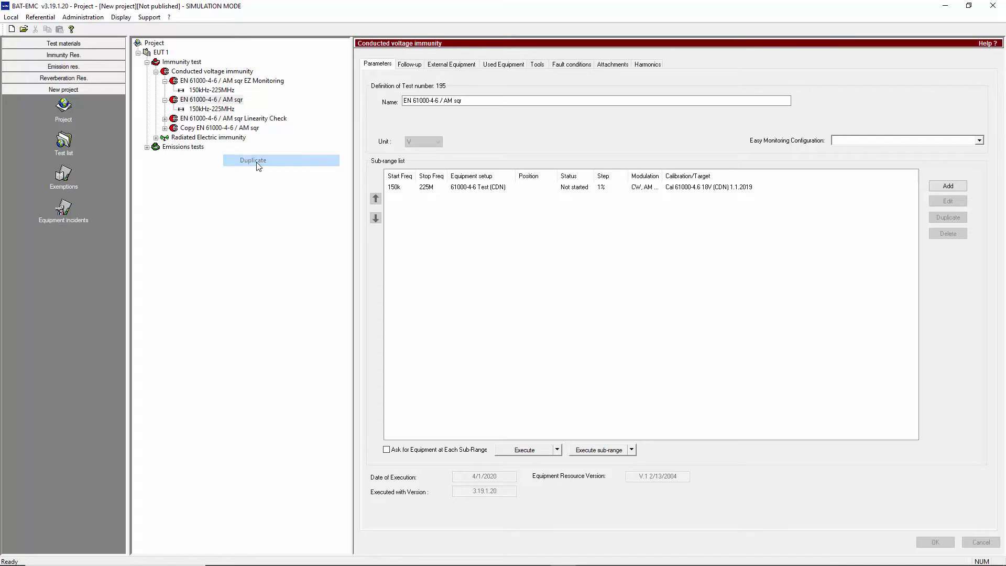
double_click(412, 99)
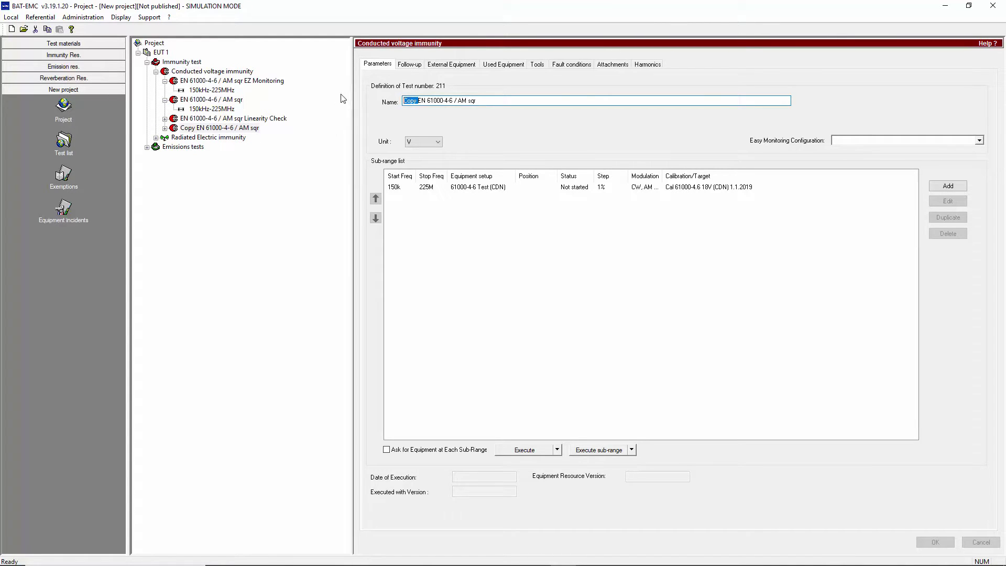
key("Delete")
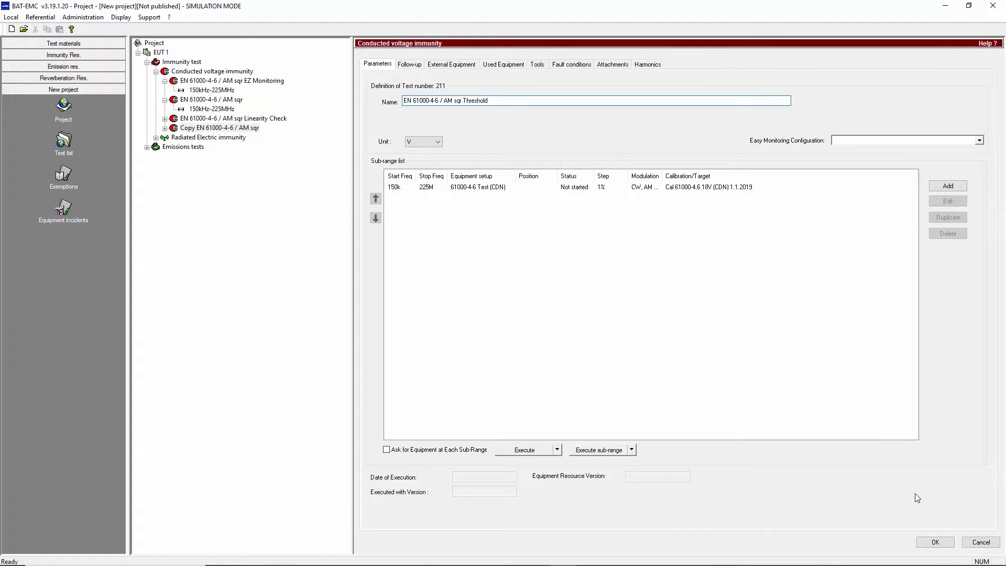
left_click(935, 541)
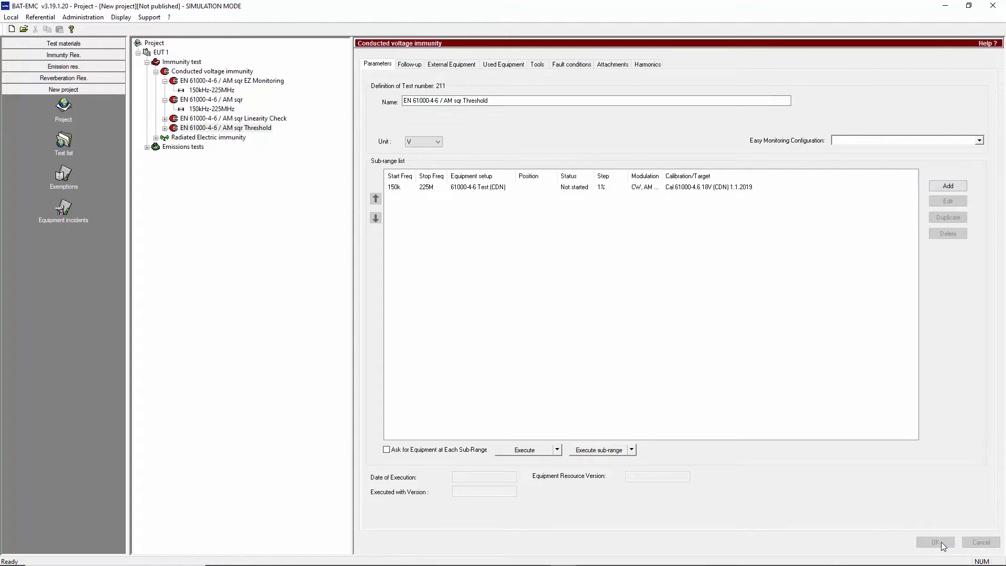
- Set the Threshold test's automatic threshold seek to Increasing and save the tool settings
left_click(538, 66)
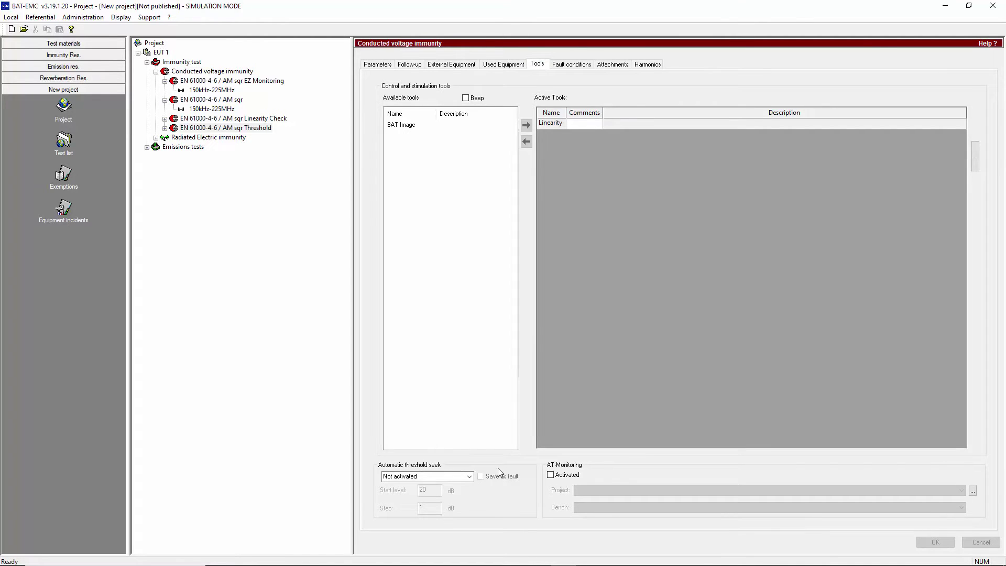
left_click(465, 478)
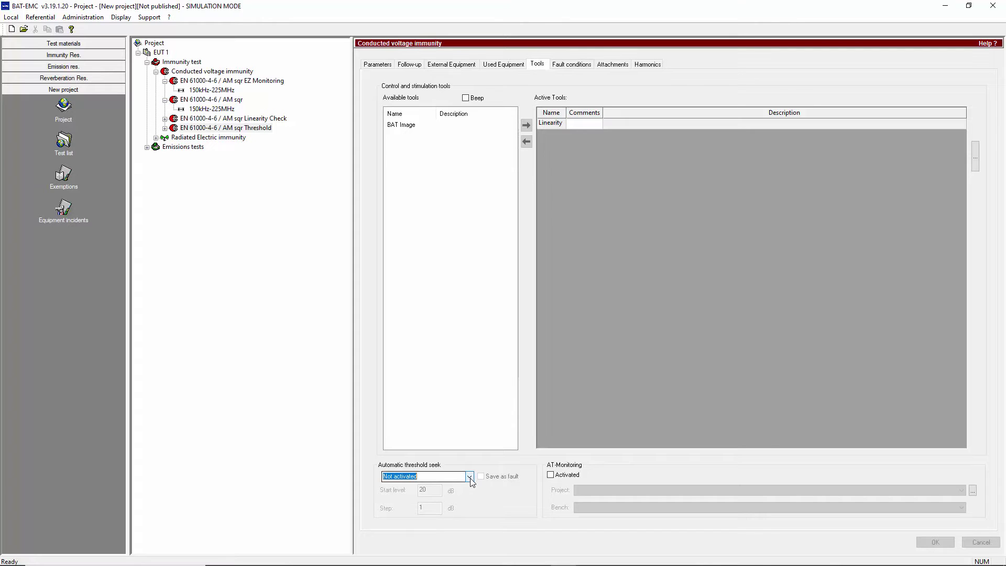
left_click(466, 495)
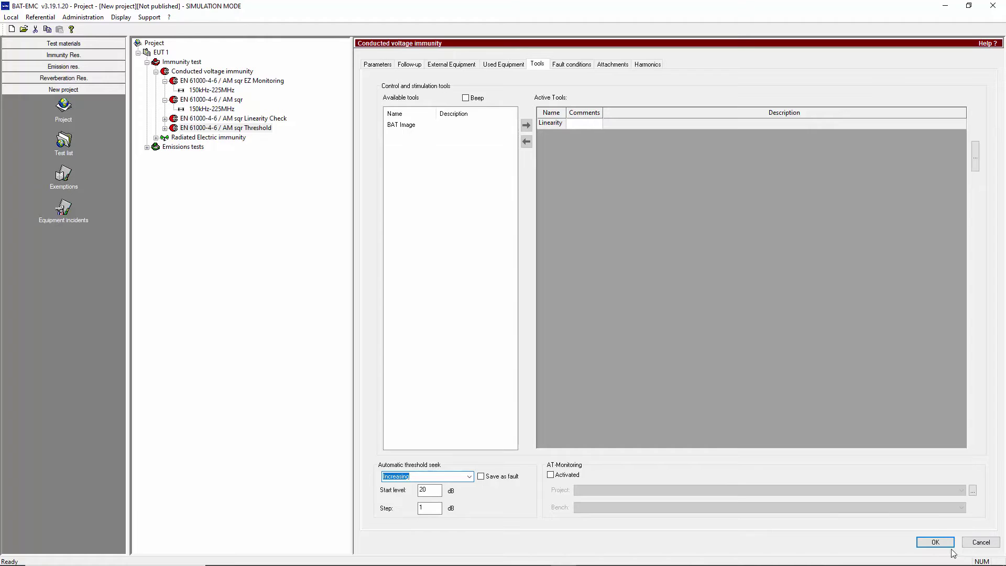
left_click(936, 543)
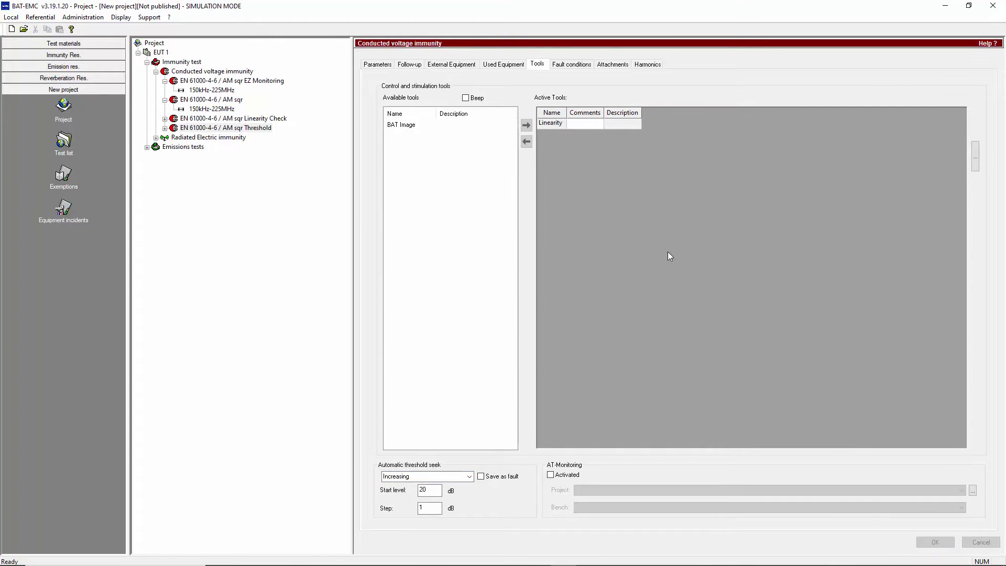
- Execute the Threshold test on the 150 kHz to 225 MHz sub-range with the 61000-4-6 Test (CDN) equipment setup
left_click(379, 65)
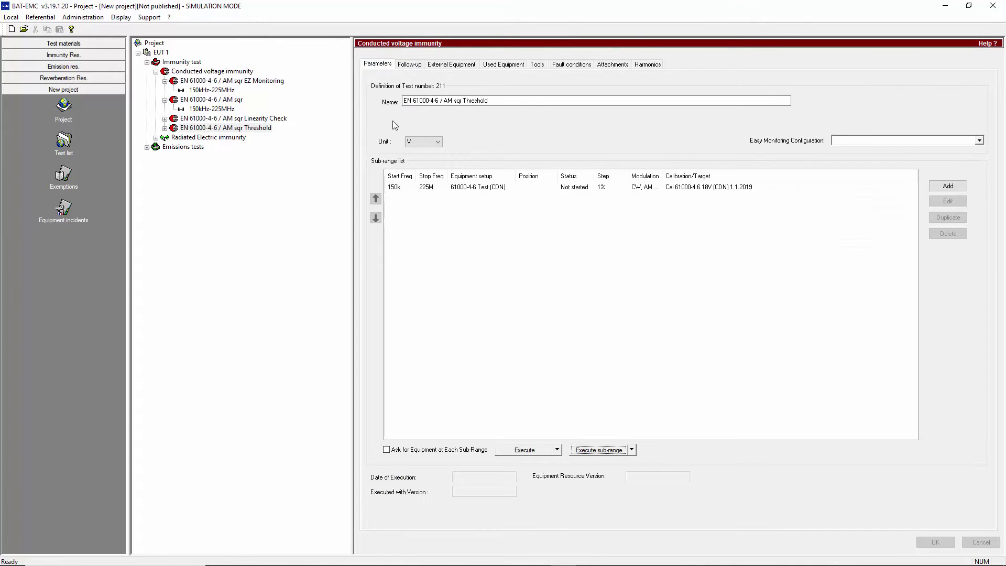
left_click(419, 189)
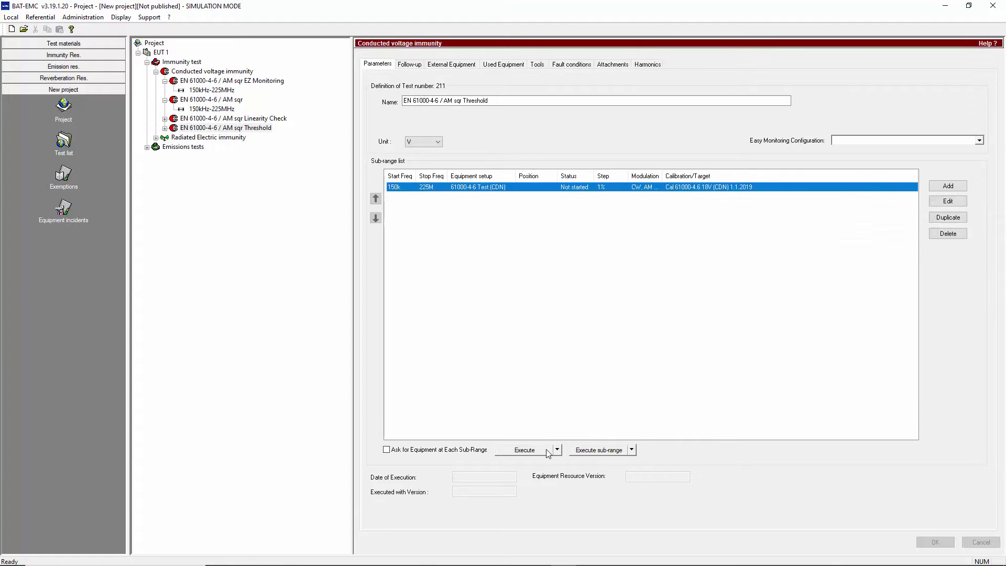
left_click(526, 451)
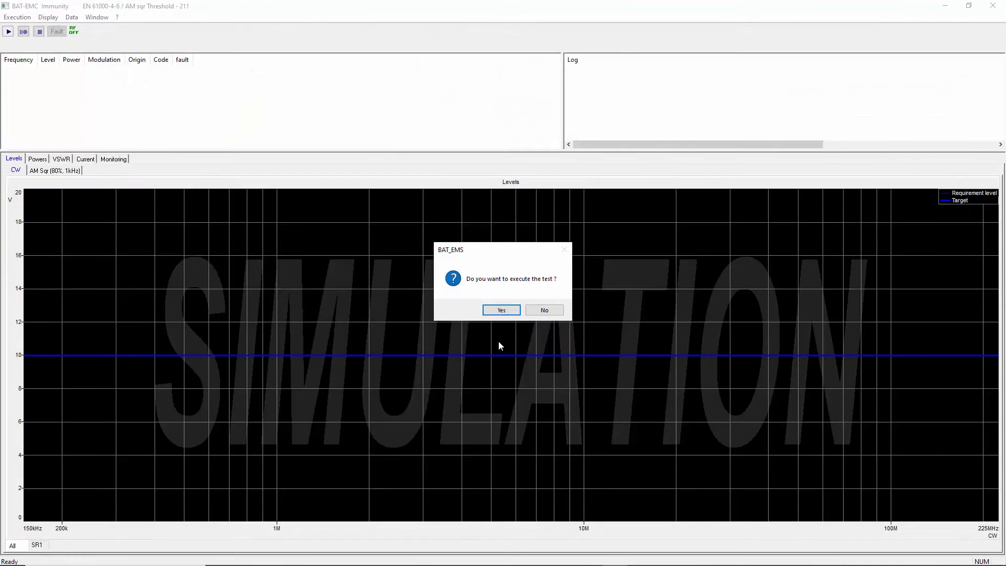
left_click(500, 311)
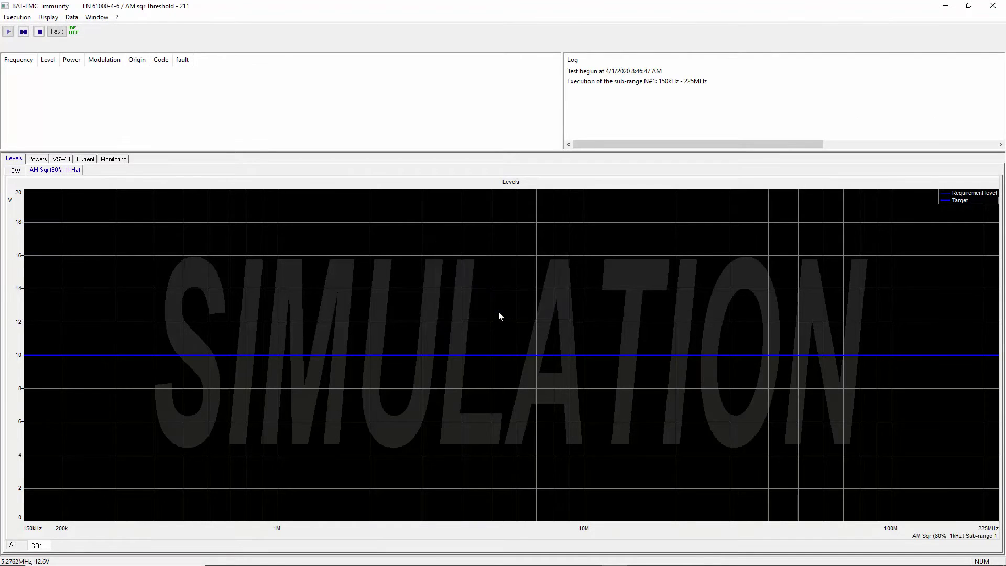
left_click(505, 326)
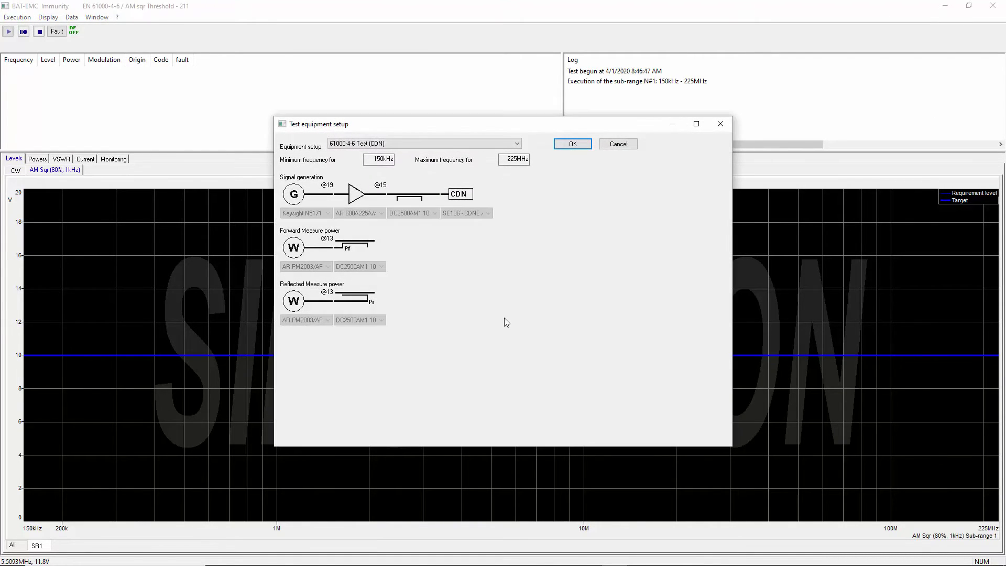
left_click(572, 148)
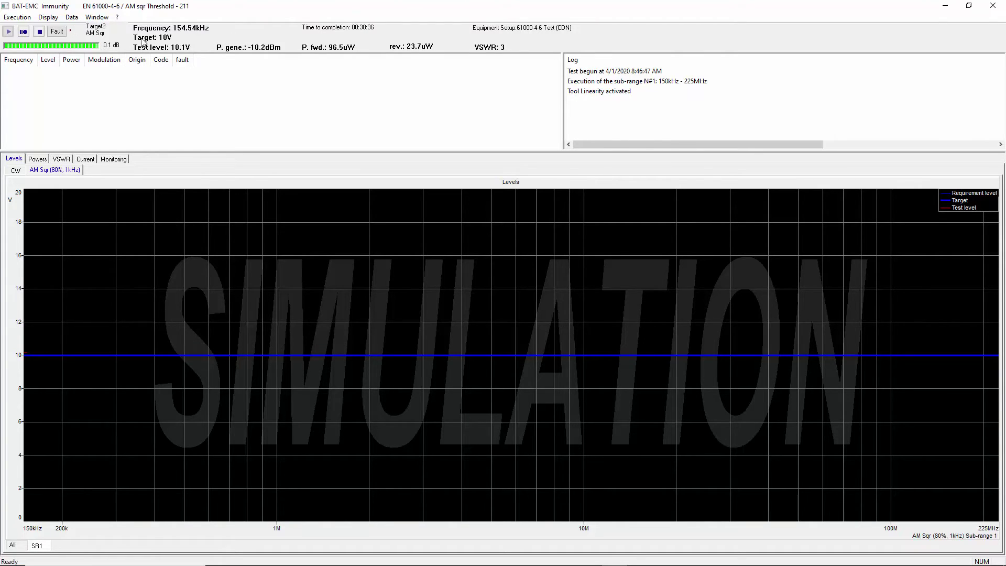
- Stop the running Threshold test and restart its 150 kHz to 225 MHz sub-range in manual mode
left_click(40, 32)
left_click(513, 329)
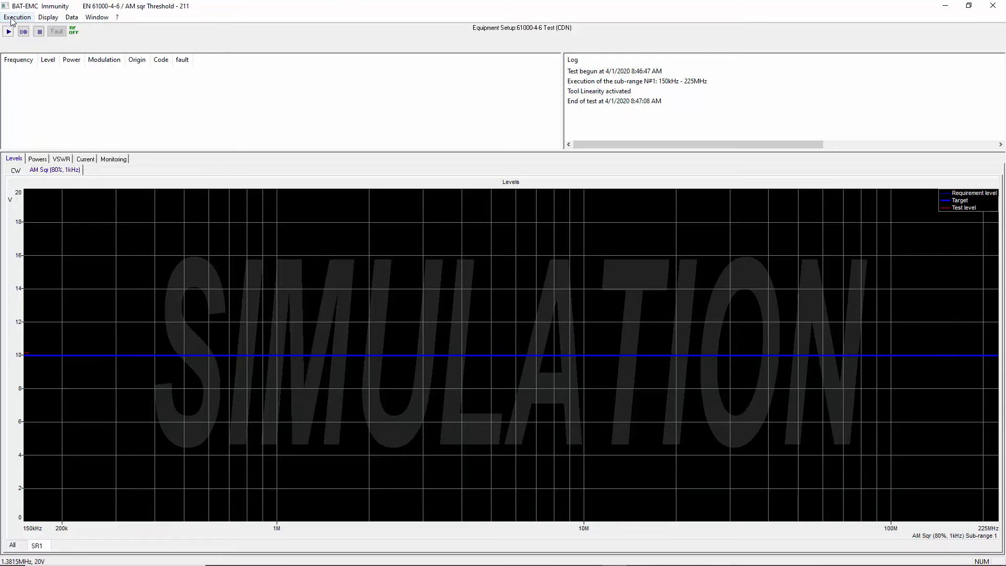
left_click(12, 21)
left_click(37, 41)
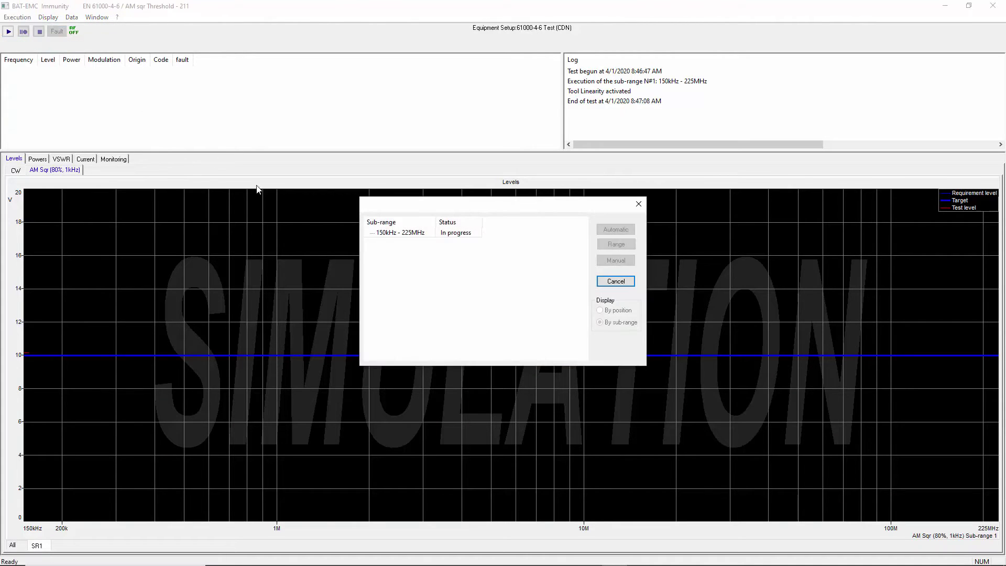
left_click(376, 233)
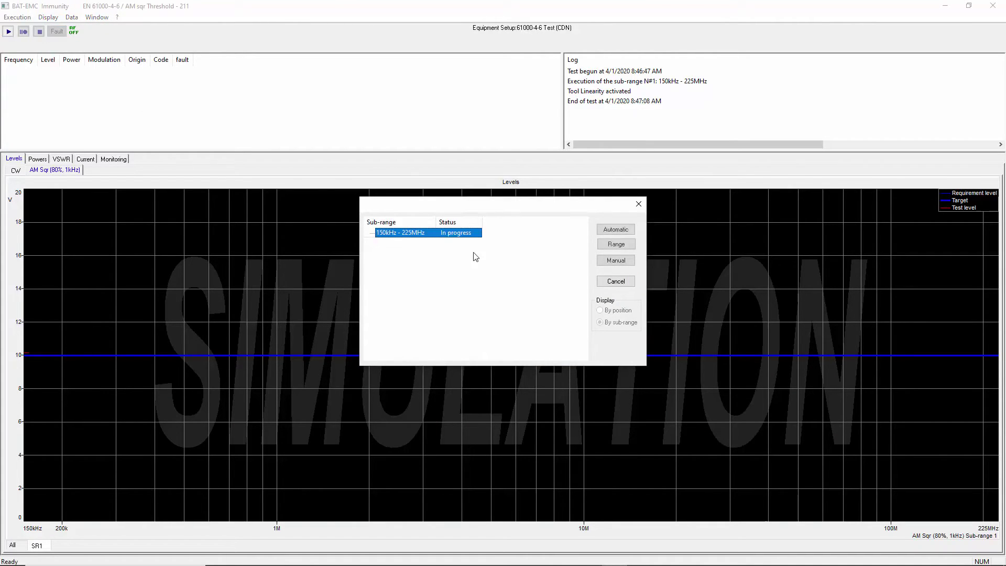
left_click(611, 262)
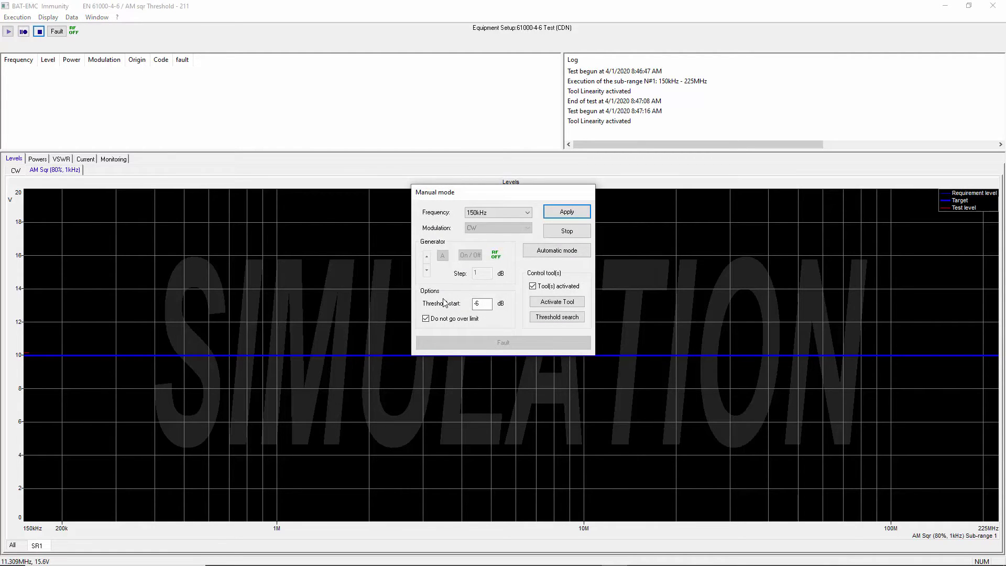
- Apply the 150 kHz signal with the 61000-4-6 Test (CDN) equipment setup and raise the generator level by three 1 dB steps
left_click(566, 212)
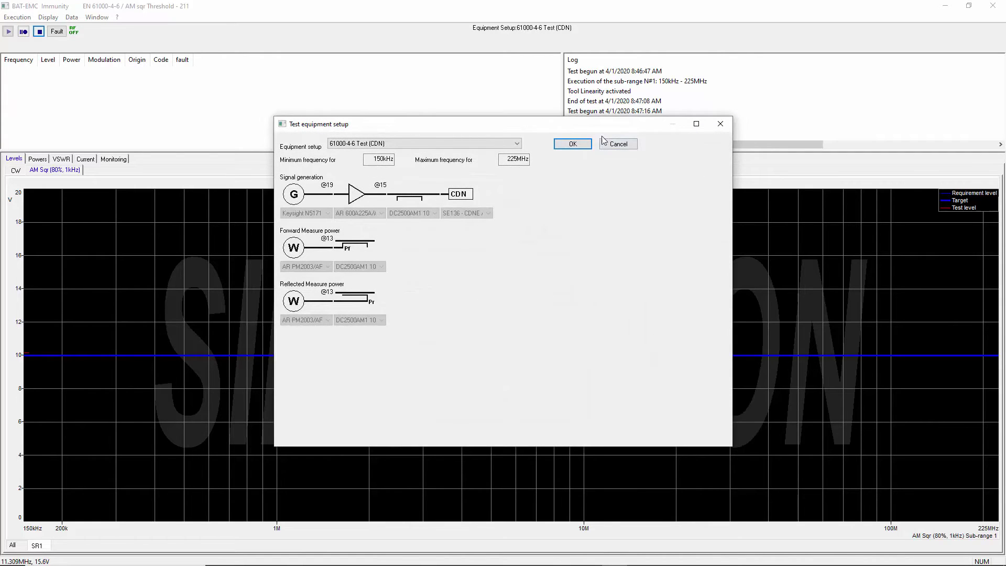
left_click(572, 147)
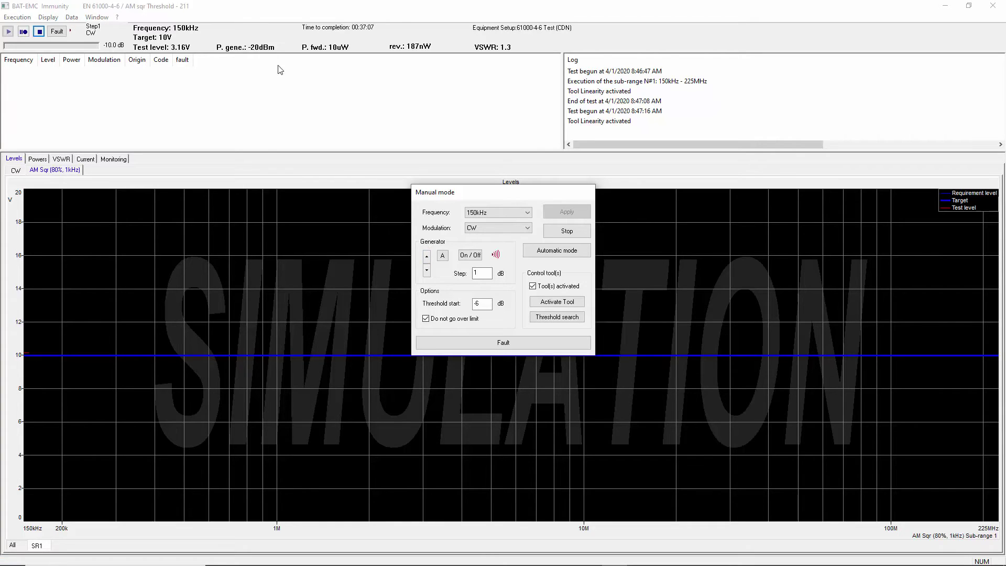
left_click(426, 257)
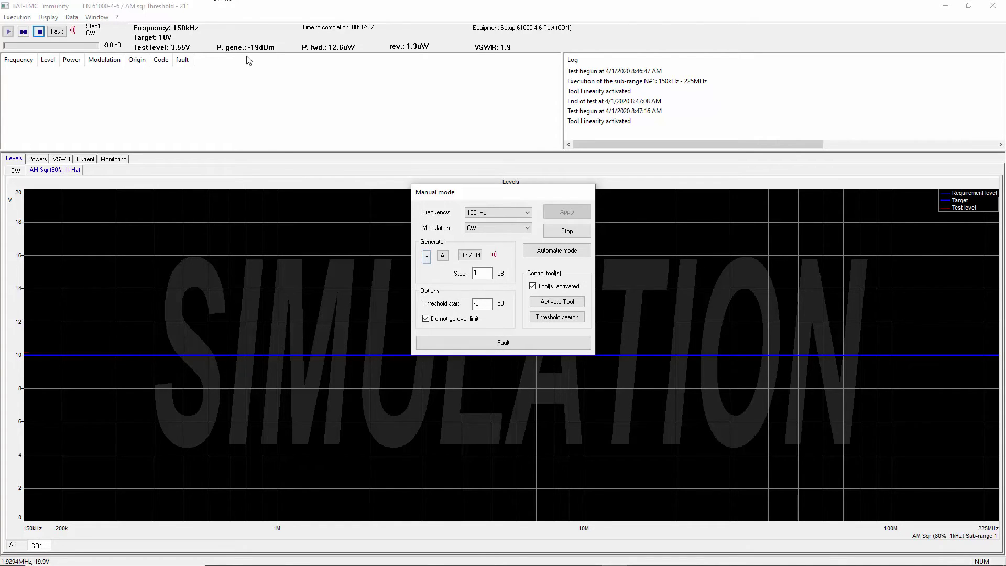
left_click(427, 255)
left_click(428, 255)
- Signal a fault at 150 kHz with the comment "fault 101" and return the test to automatic mode
left_click(480, 346)
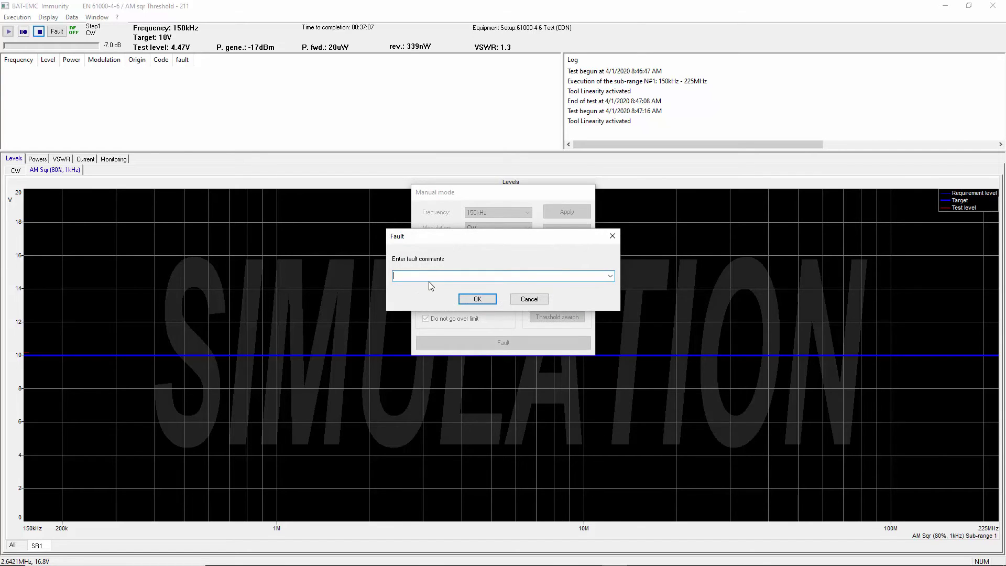
type("fault 101")
left_click(474, 300)
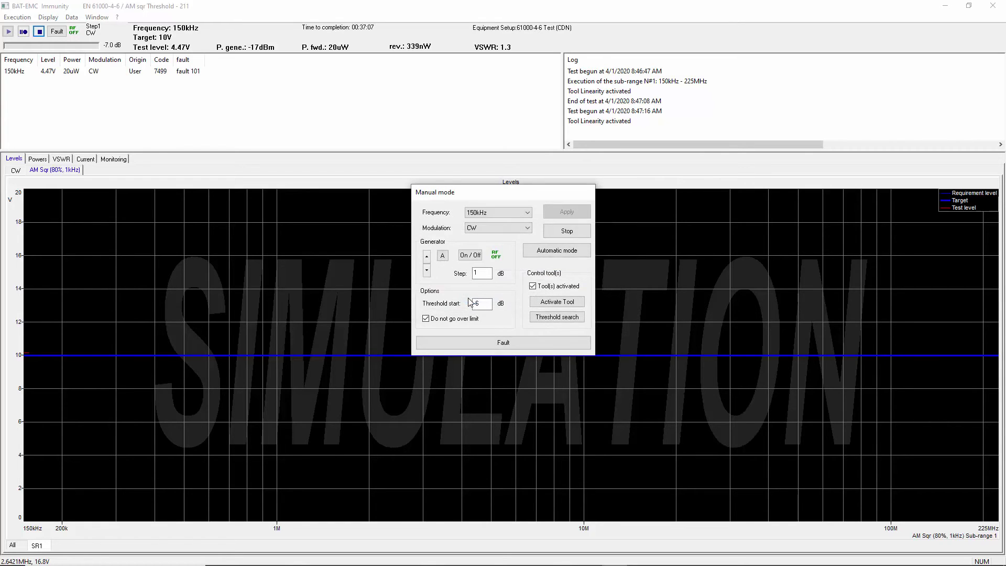
left_click(557, 251)
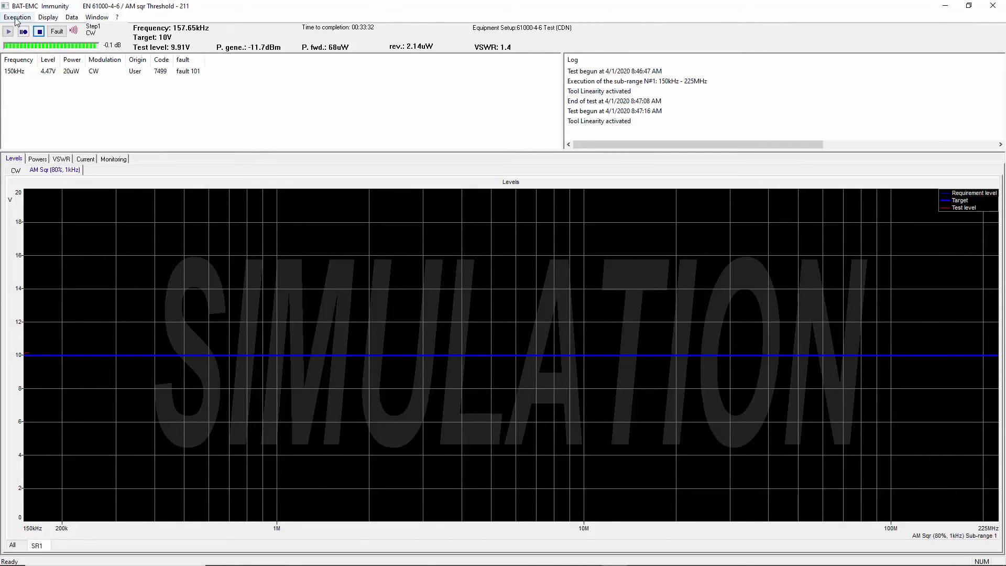
- Switch the running test to manual mode and start a threshold search at 172.421 kHz
left_click(39, 32)
left_click(557, 310)
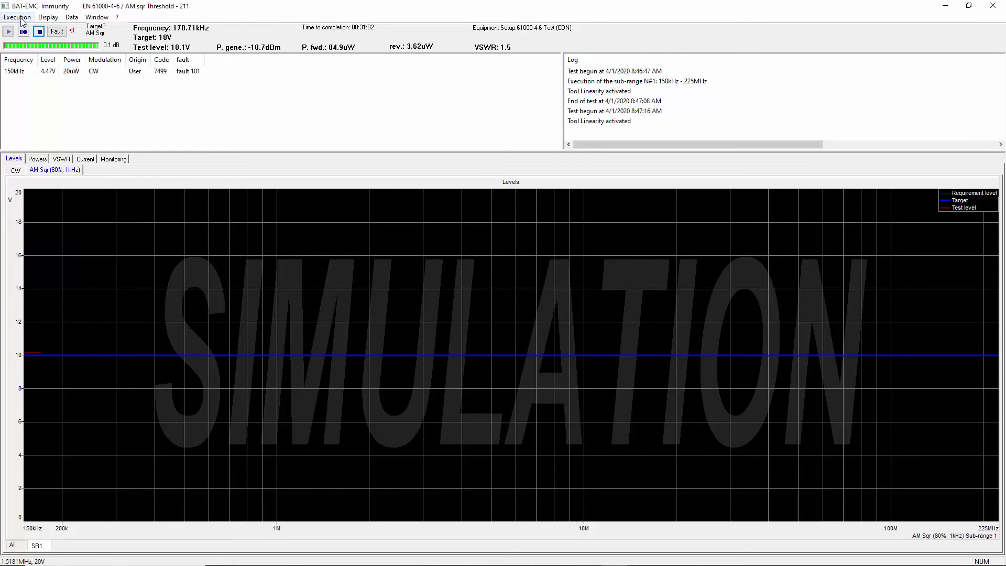
left_click(18, 18)
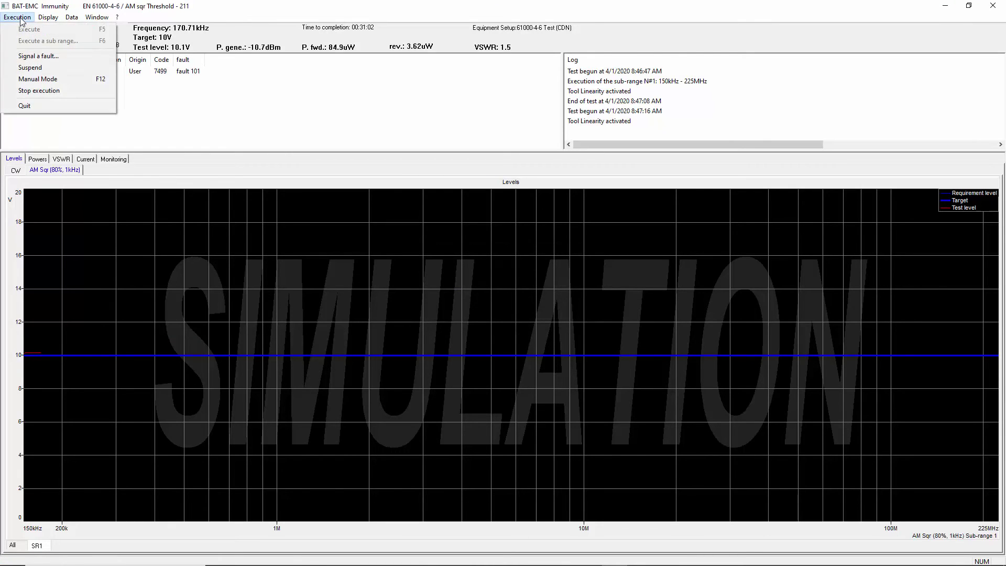
left_click(32, 79)
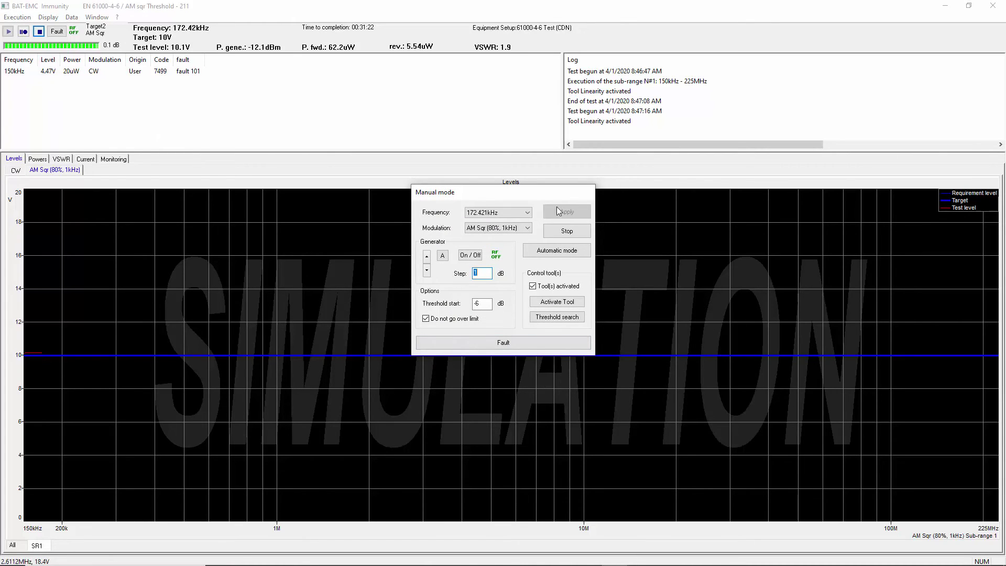
left_click(565, 317)
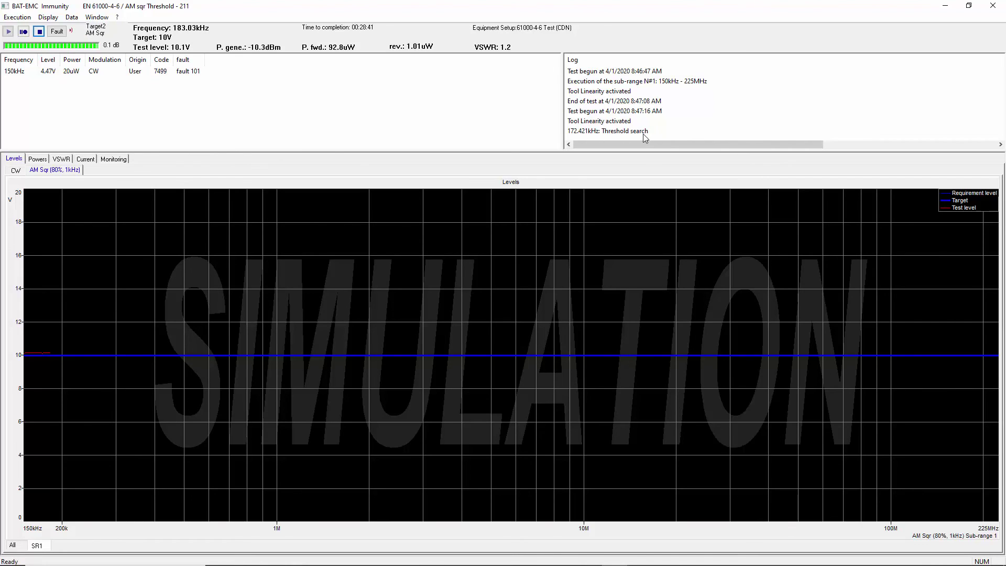
- Stop the Threshold test's execution, close its execution window and end the test
left_click(39, 32)
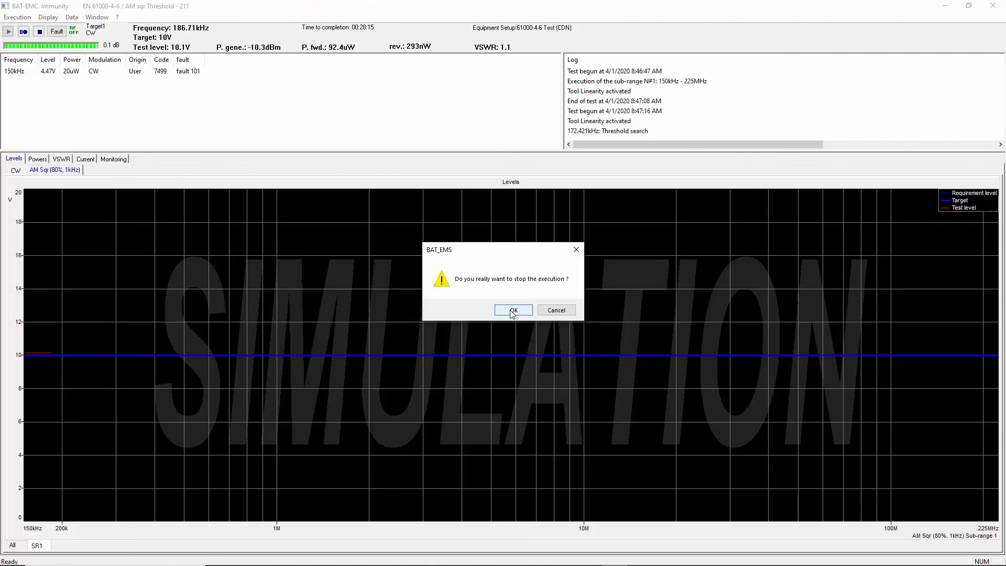
left_click(512, 311)
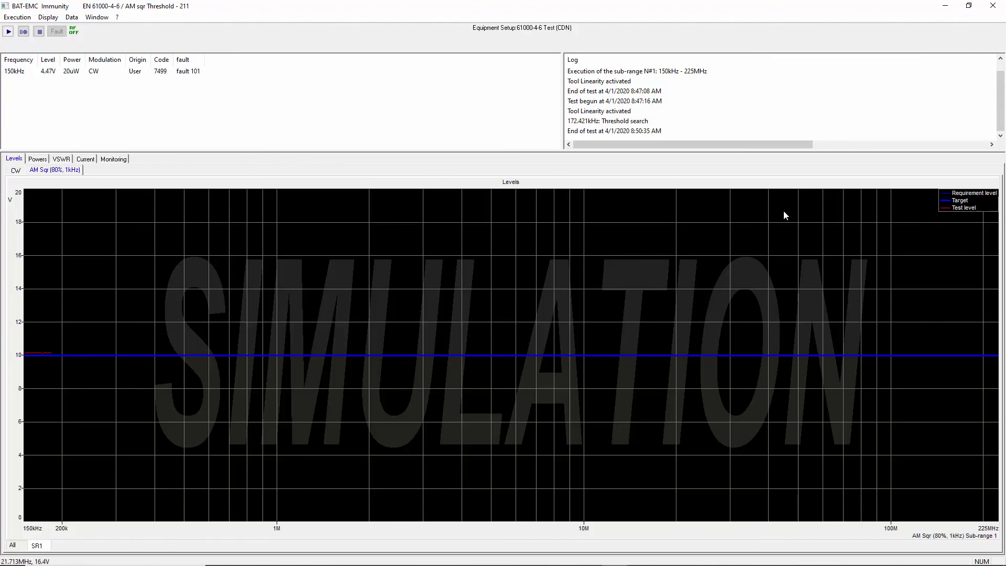
left_click(995, 7)
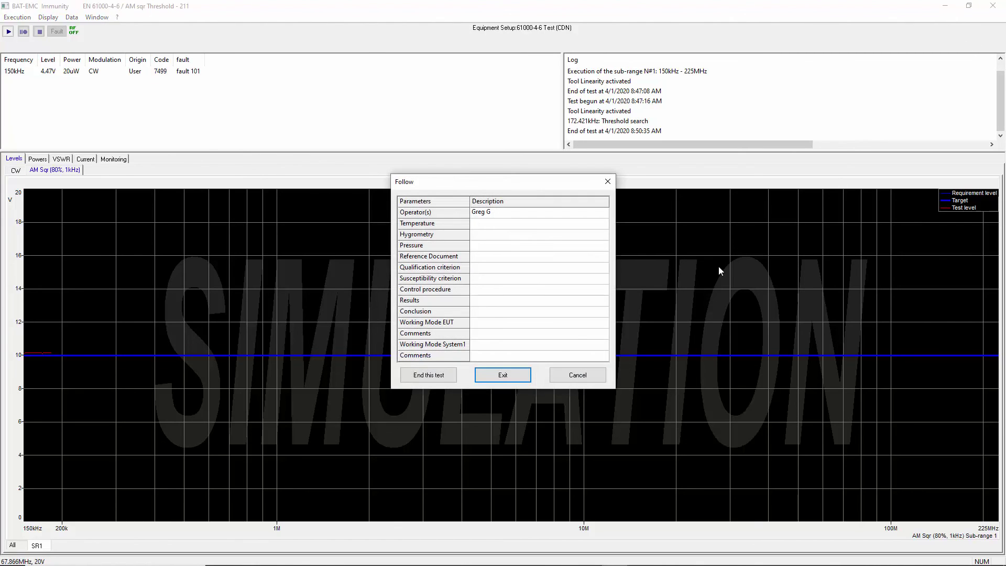
left_click(430, 378)
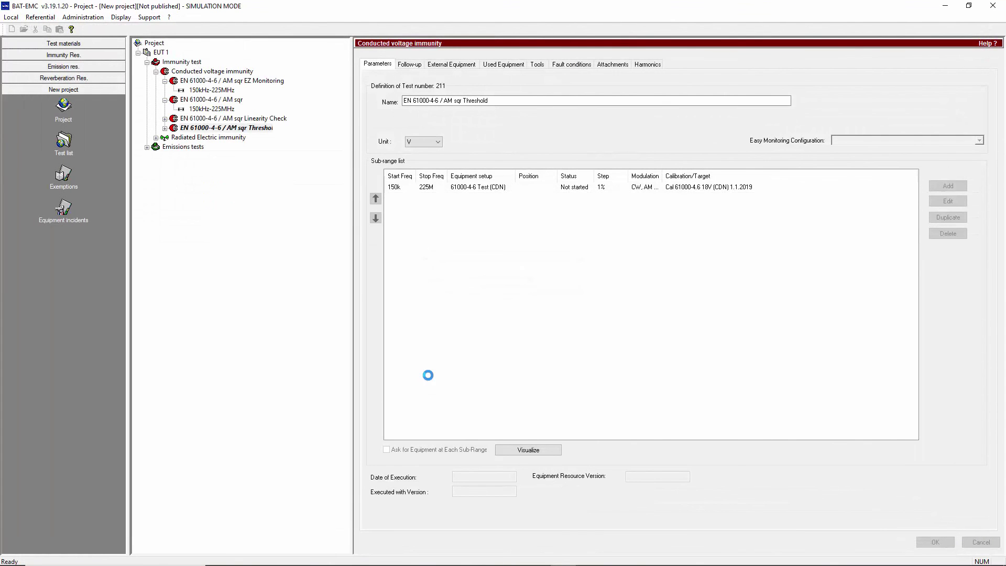